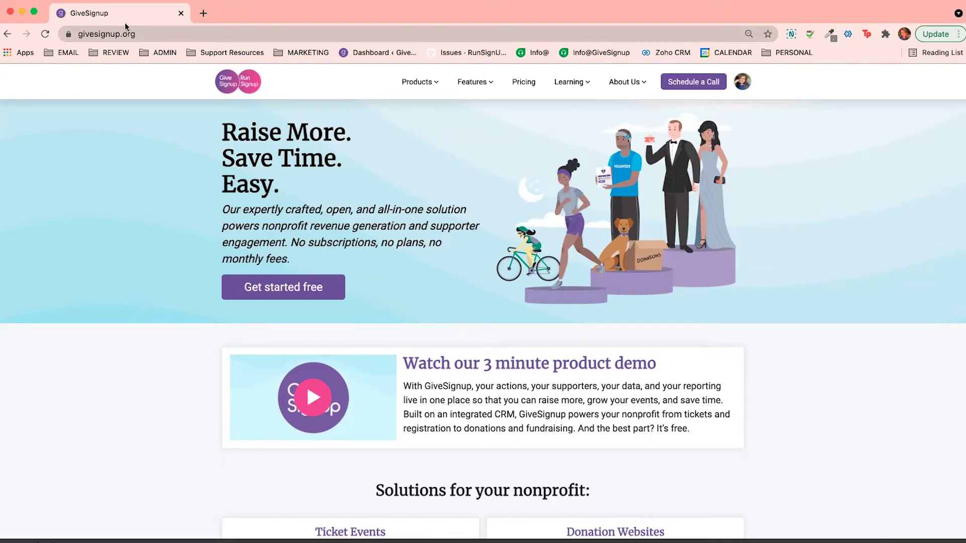
# Start the free setup and choose Create a Donation Website
pyautogui.click(265, 289)
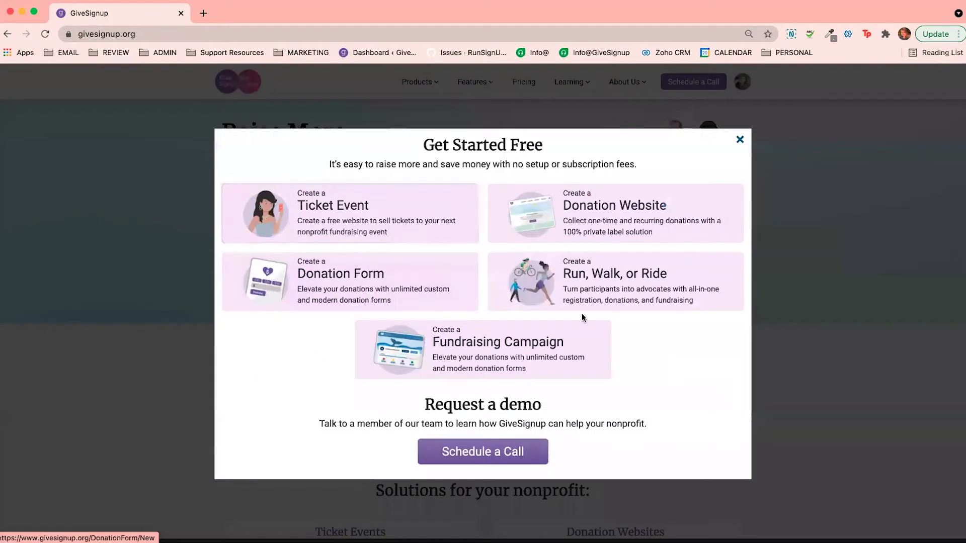
pyautogui.click(607, 213)
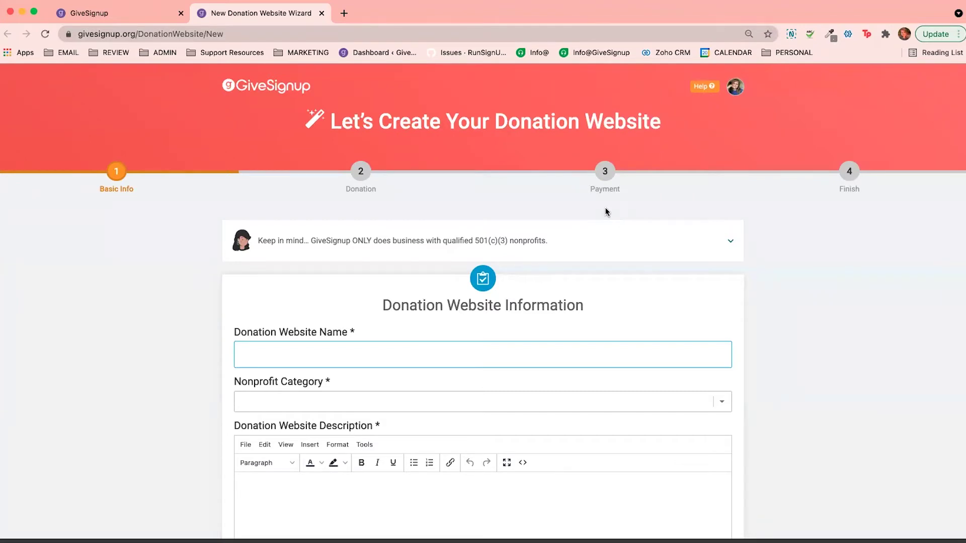
# Name the donation website 'Fredericksburg Community Greenspace' using the autofill suggestion
pyautogui.scroll(-3, 297, 265)
pyautogui.click(298, 241)
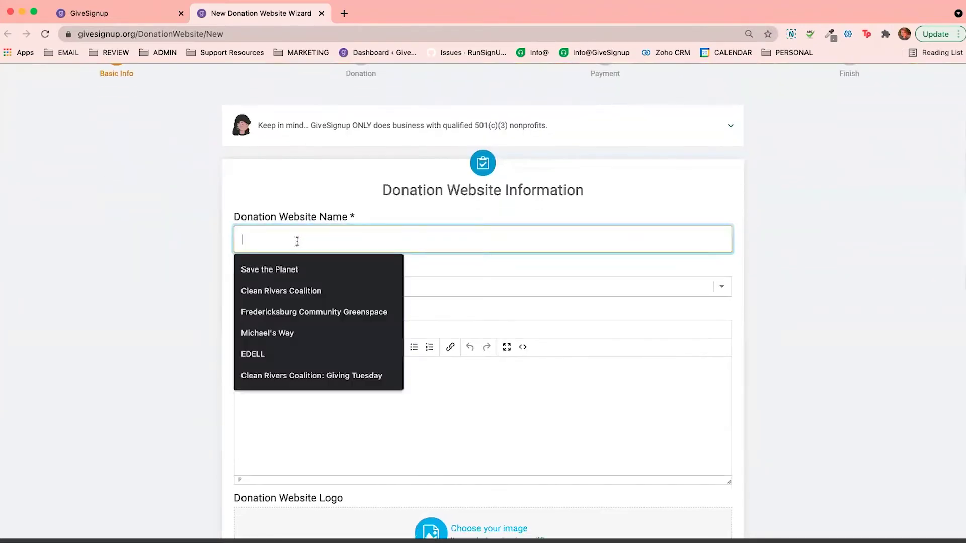
pyautogui.write('Freder')
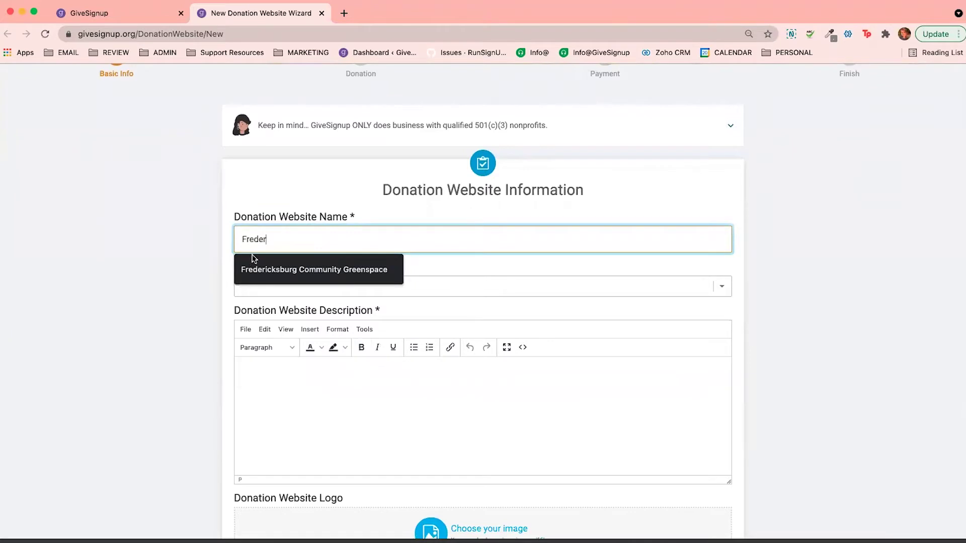
pyautogui.click(253, 262)
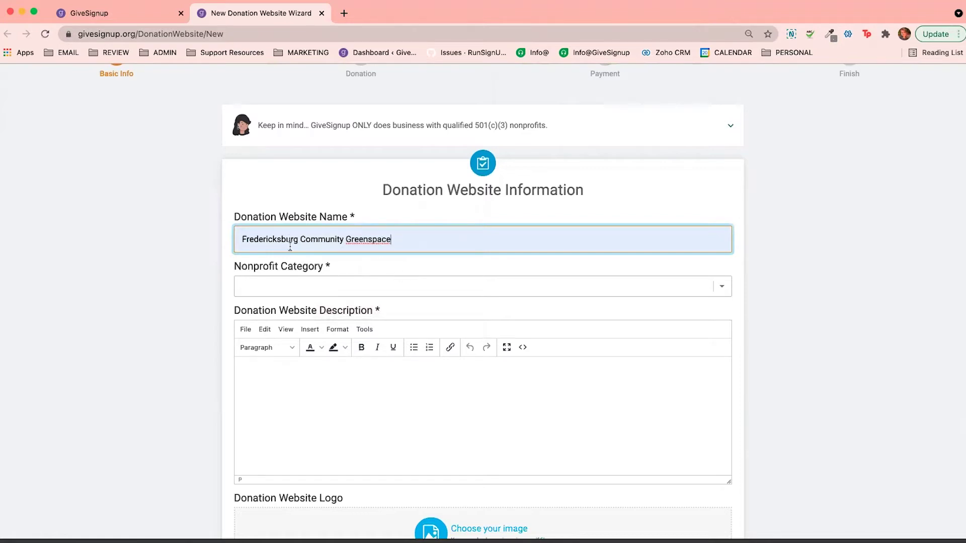
# Set the Nonprofit Category to Garden
pyautogui.click(296, 286)
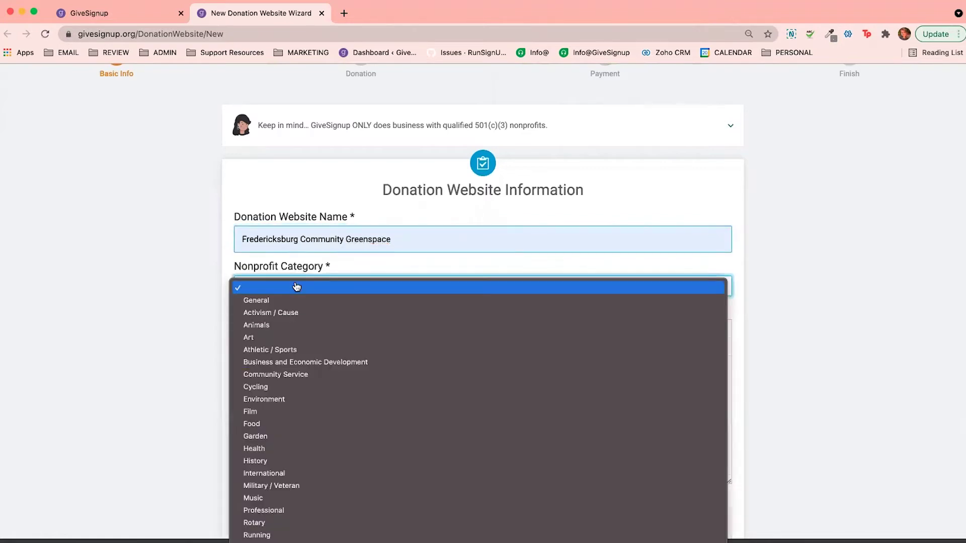
pyautogui.click(274, 436)
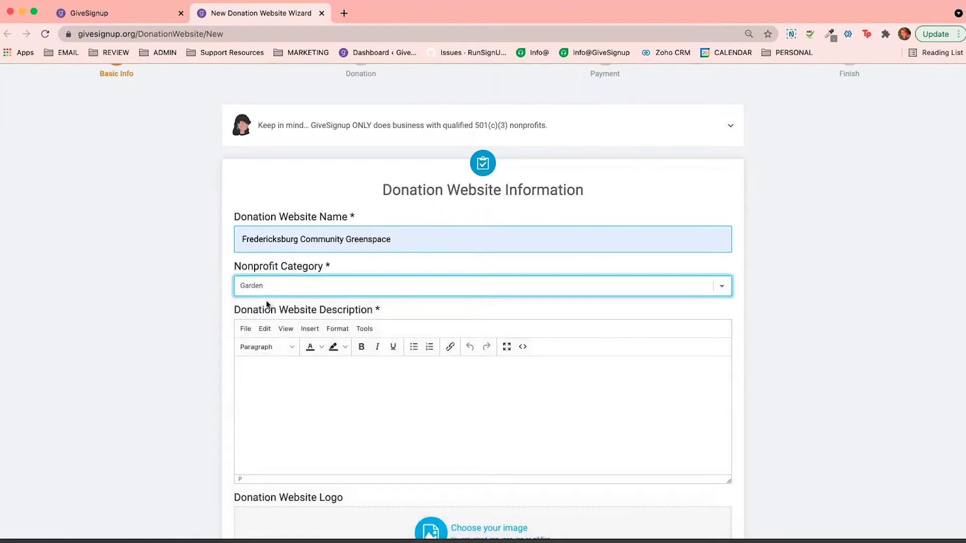
pyautogui.click(312, 431)
# Write the description 'Fredericksburg Community Greenspace's mission is....'
pyautogui.scroll(-3, 312, 430)
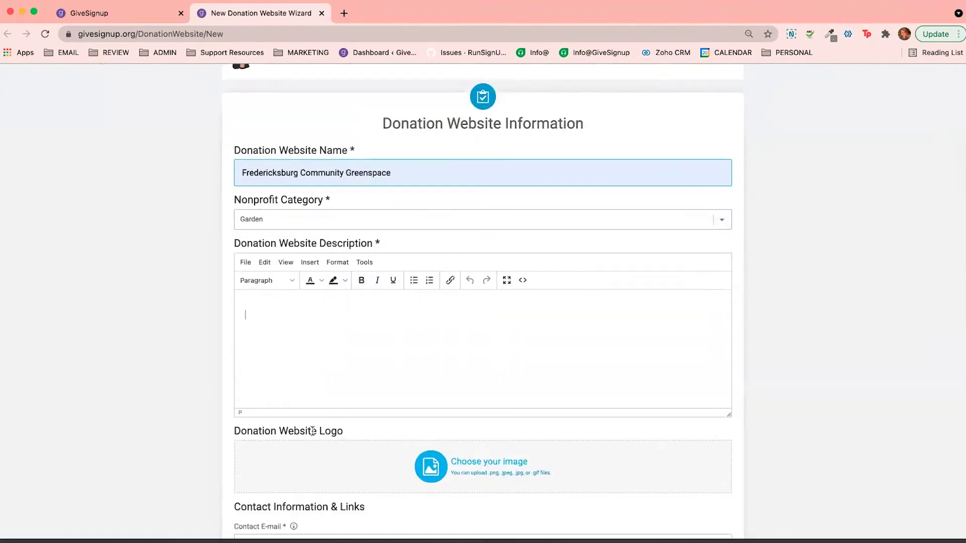
pyautogui.scroll(-3, 311, 430)
pyautogui.write('freder')
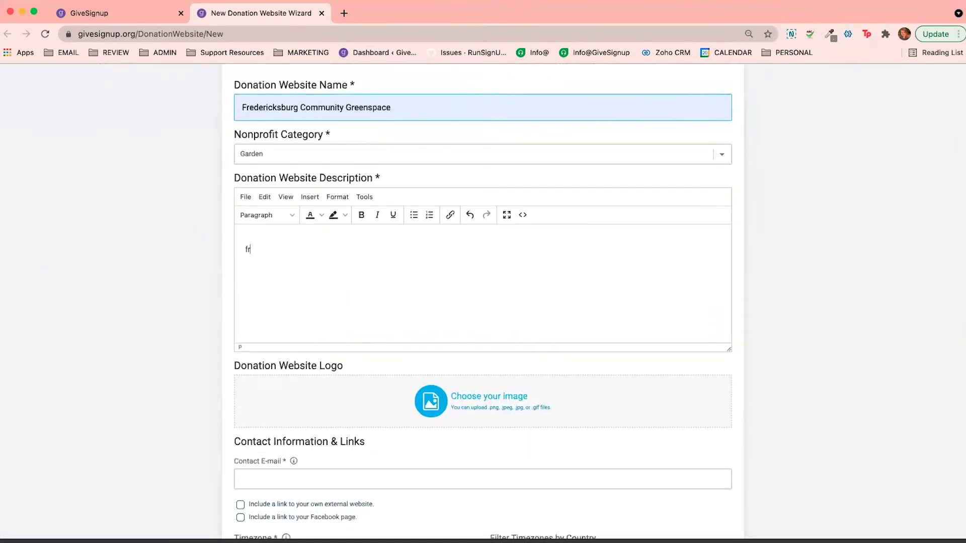
pyautogui.press('BackSpace')
pyautogui.press('BackSpace')
pyautogui.press('BackSpace')
pyautogui.press('BackSpace')
pyautogui.press('BackSpace')
pyautogui.write('Fredericksburg Com')
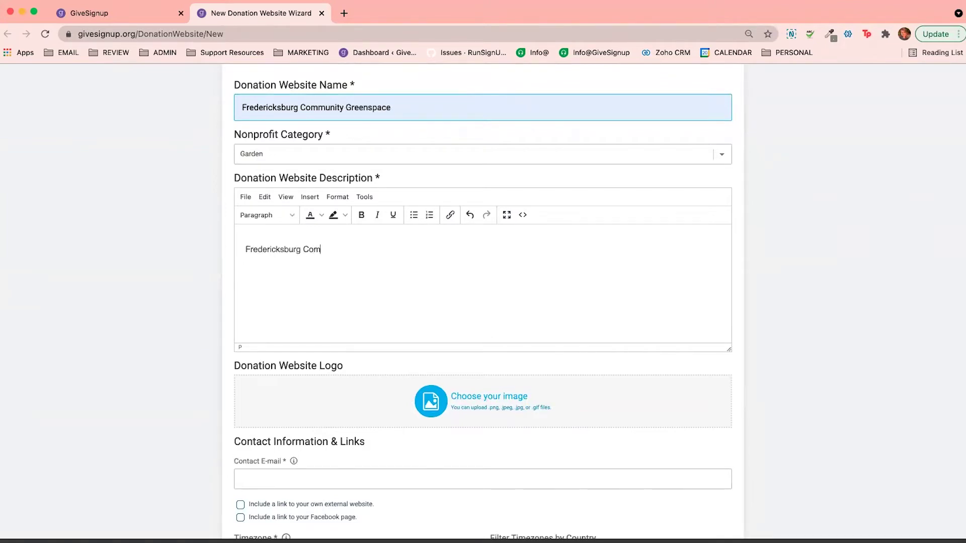
pyautogui.write("munity Greenspace's")
pyautogui.write('mission is...')
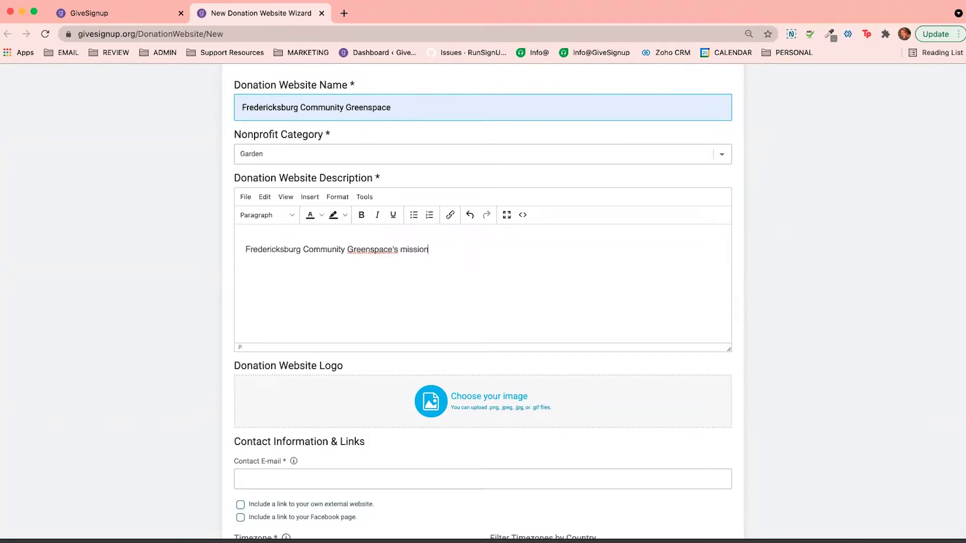
pyautogui.write('.')
# Scroll down the form to the Donation Website Logo section
pyautogui.scroll(-3, 300, 328)
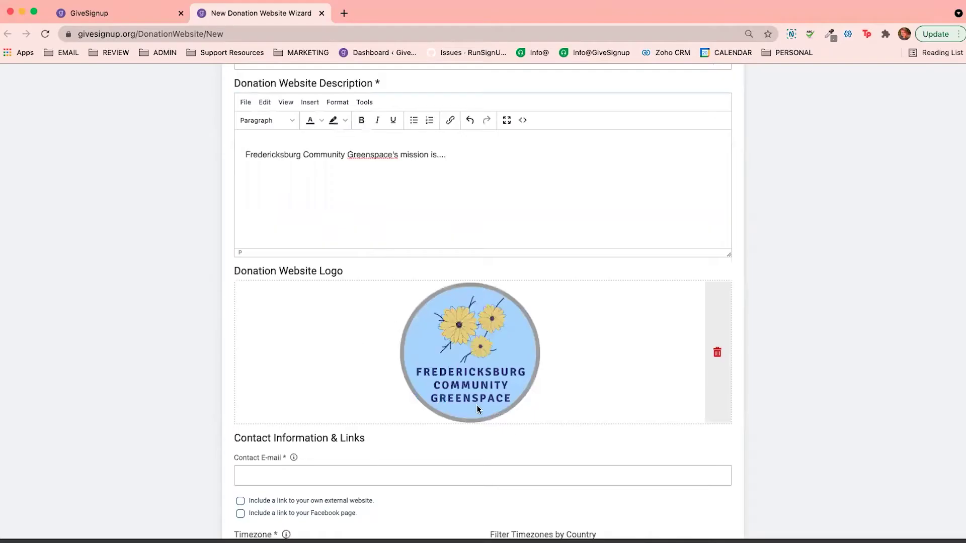
pyautogui.scroll(-4, 427, 382)
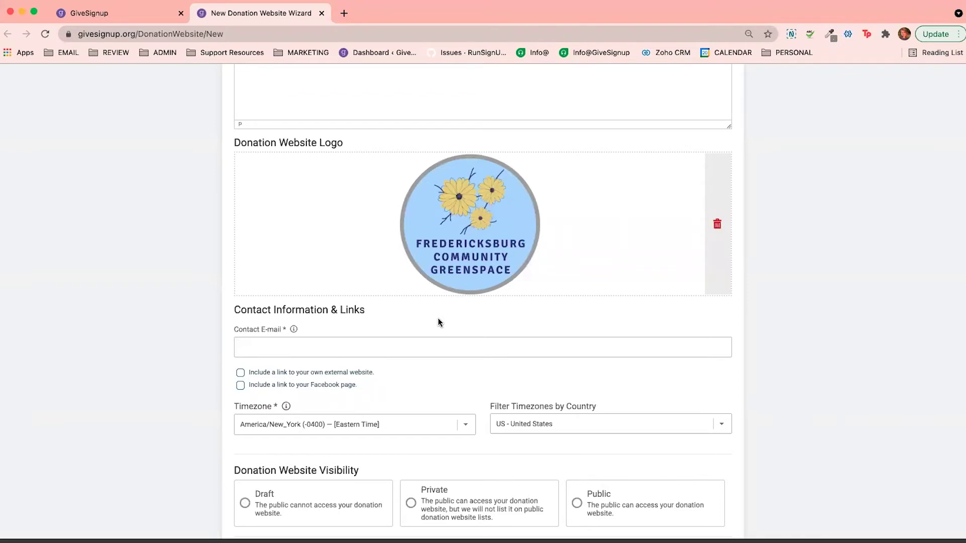
# Fill in the organizer's address in the Contact E-mail field
pyautogui.click(324, 355)
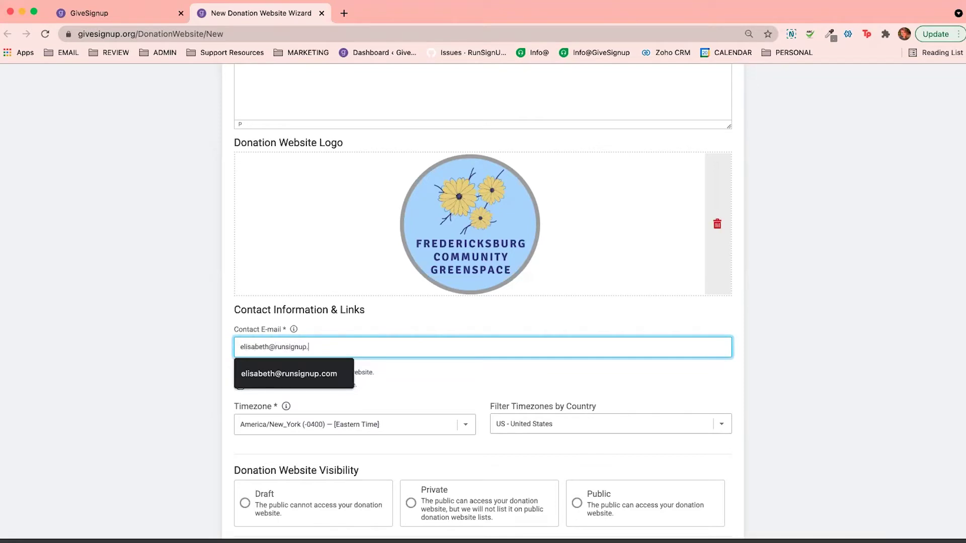
pyautogui.click(417, 361)
pyautogui.scroll(-4, 299, 366)
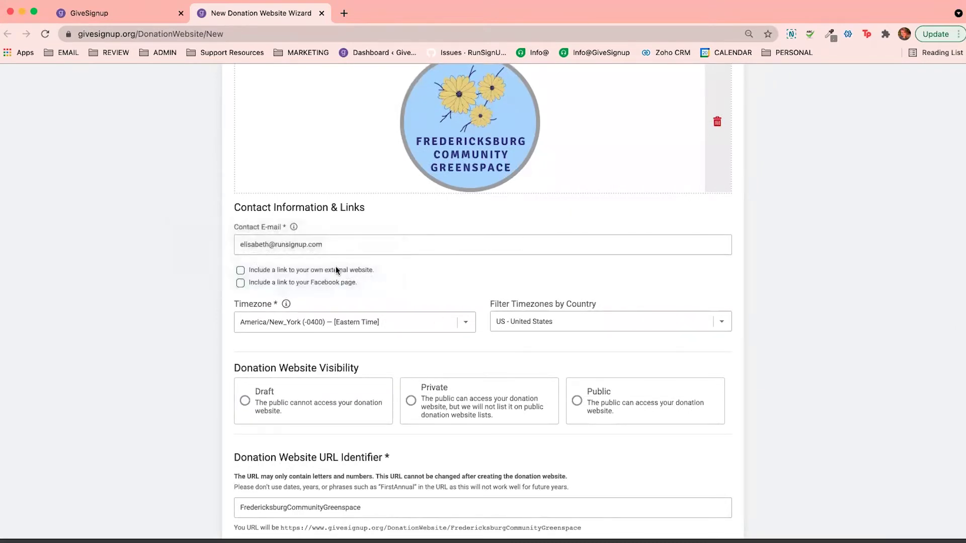
pyautogui.scroll(-1, 301, 301)
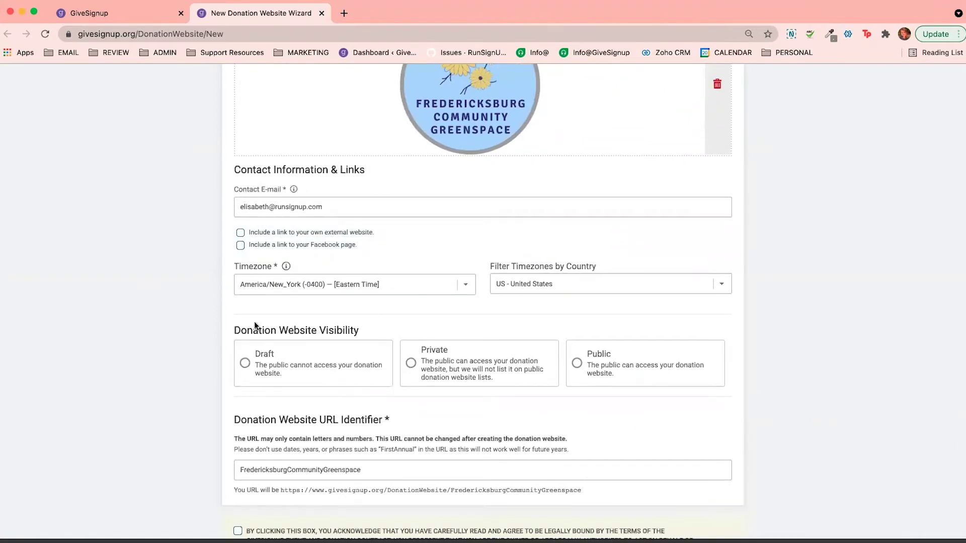
# Add an external link to givesignup.org titled 'Check out our website!' and set visibility to Public
pyautogui.click(270, 232)
pyautogui.click(410, 288)
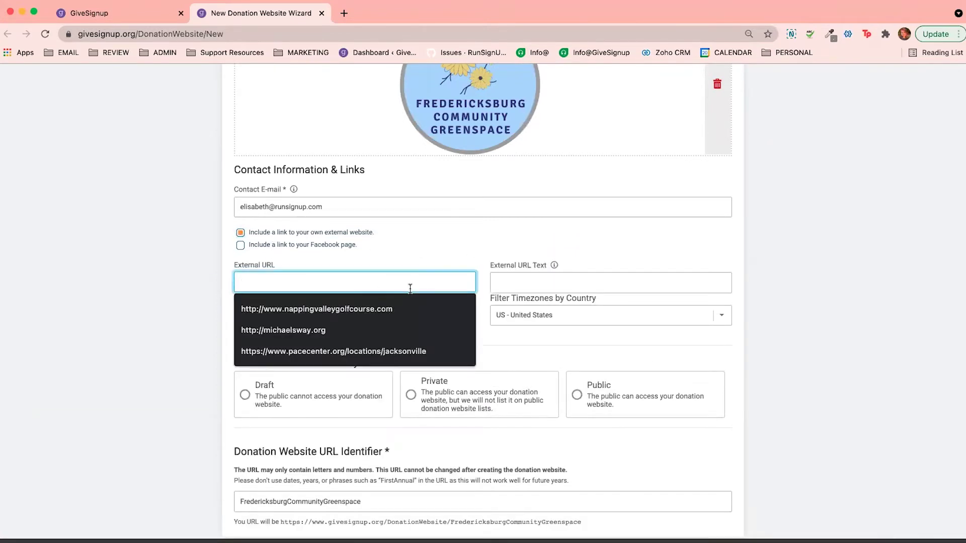
pyautogui.write('givesignup.org')
pyautogui.click(437, 245)
pyautogui.scroll(-2, 384, 296)
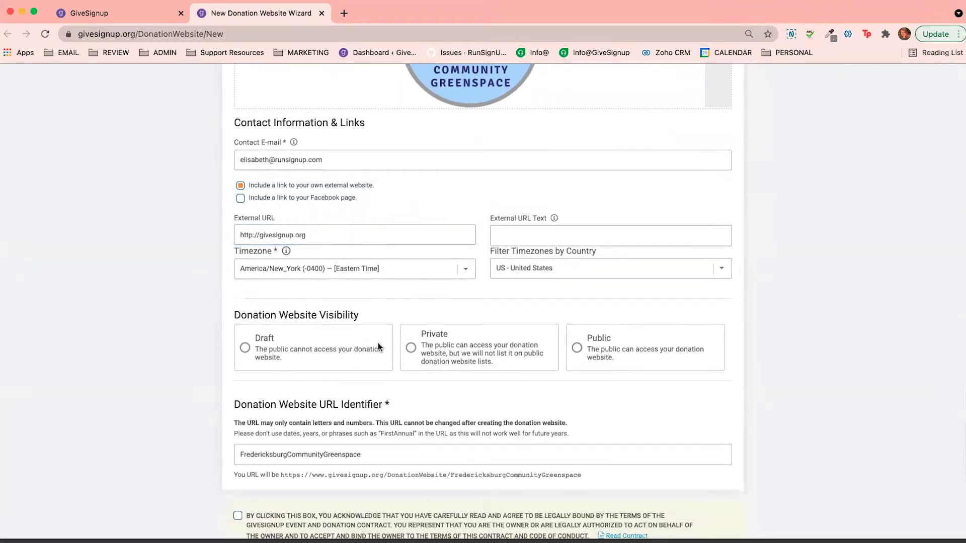
pyautogui.click(503, 237)
pyautogui.write('Check out our website!')
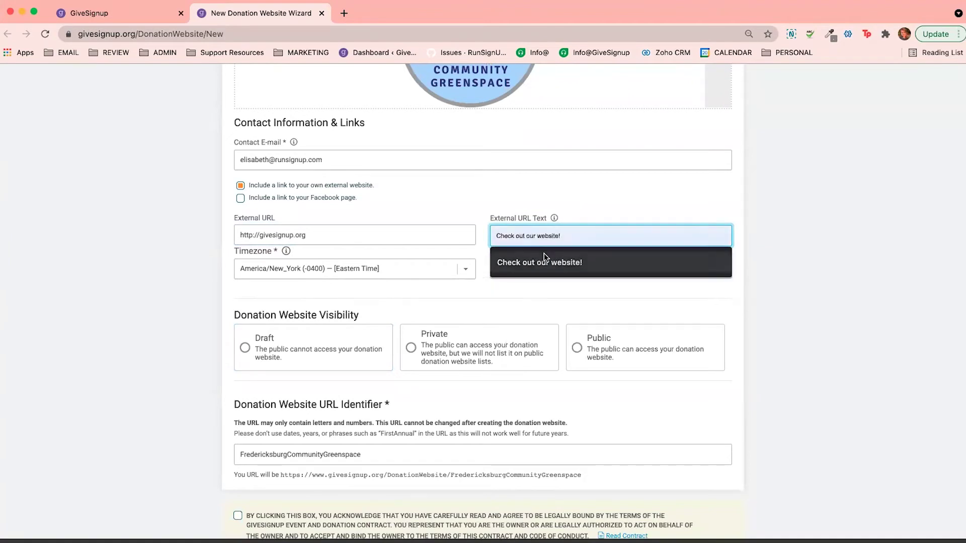
pyautogui.click(544, 253)
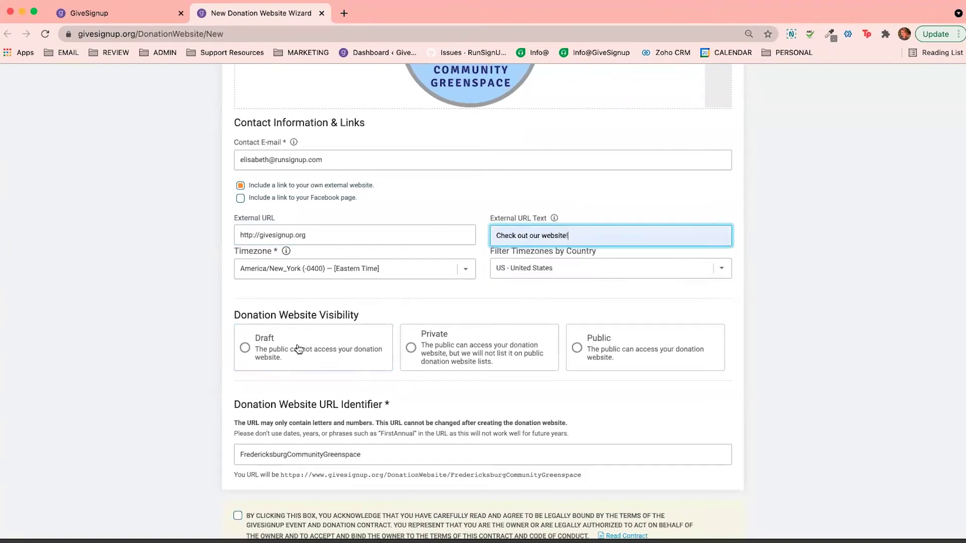
pyautogui.scroll(-2, 276, 289)
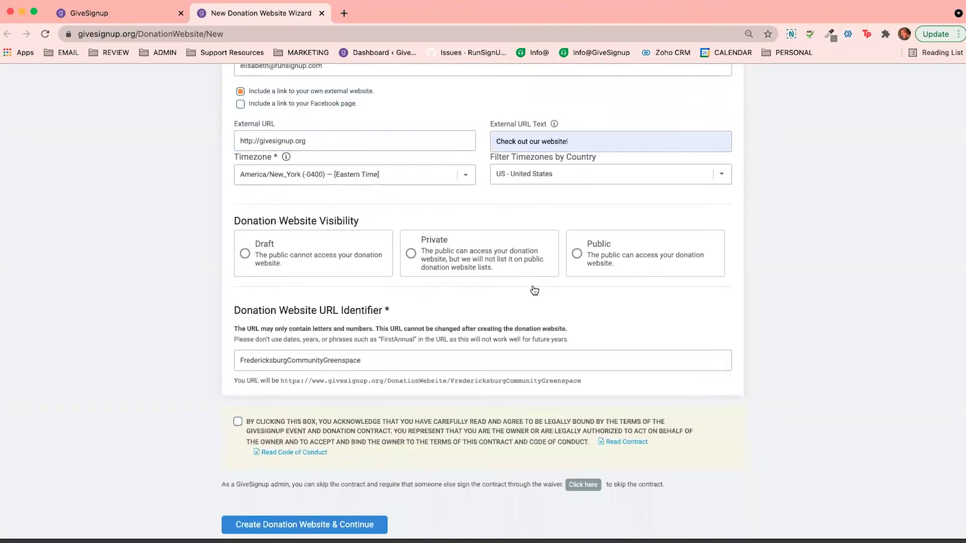
pyautogui.click(596, 255)
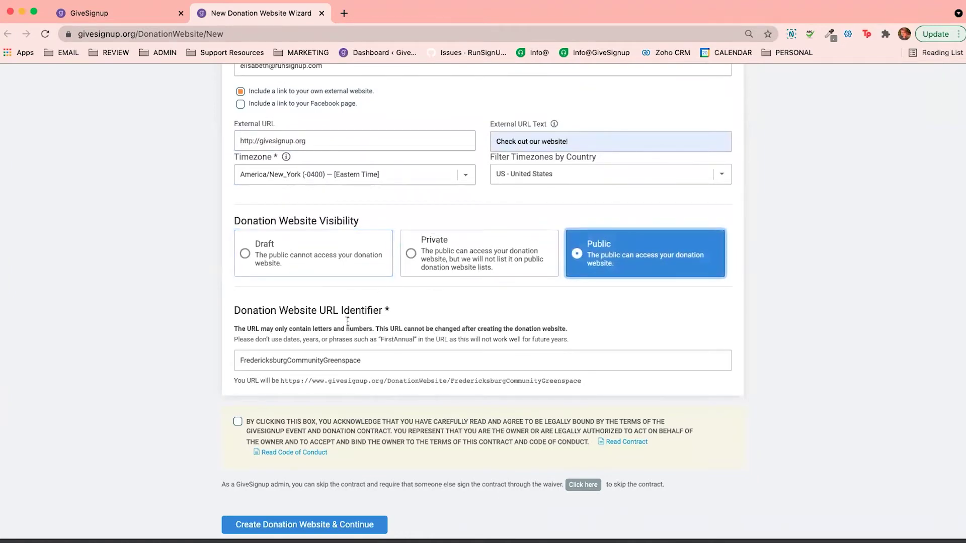
# Change the URL identifier to FredericksburgCommunityGreenspace4 and accept the contract terms
pyautogui.scroll(-2, 352, 322)
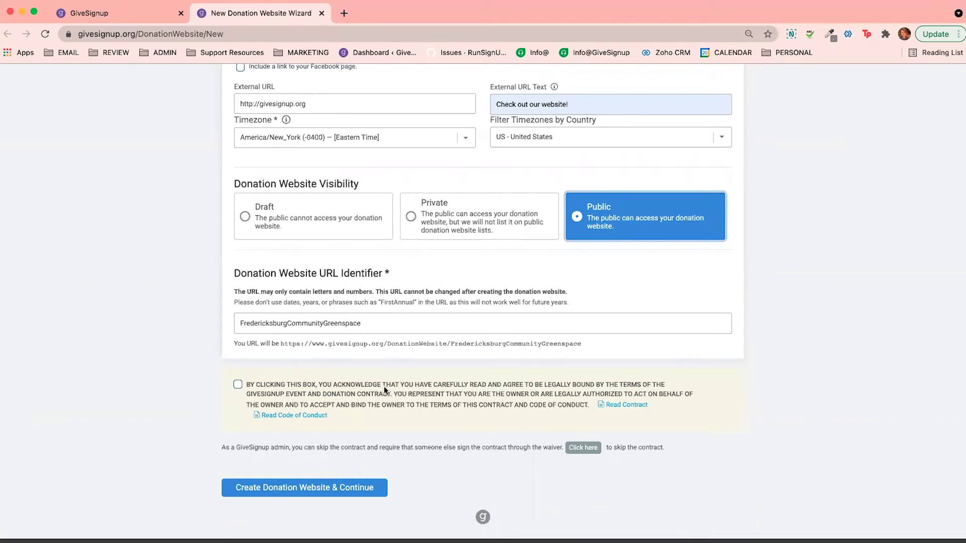
pyautogui.click(371, 325)
pyautogui.write('4')
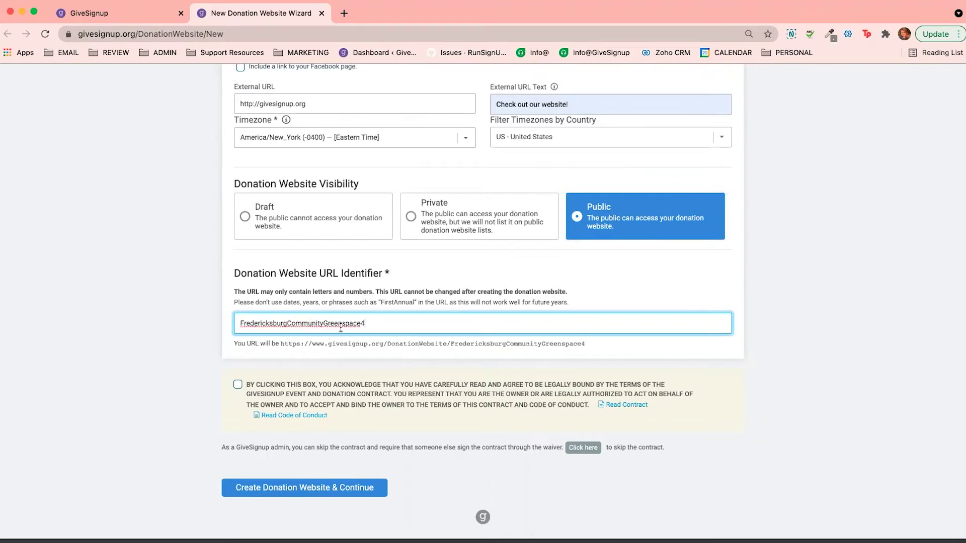
pyautogui.click(340, 370)
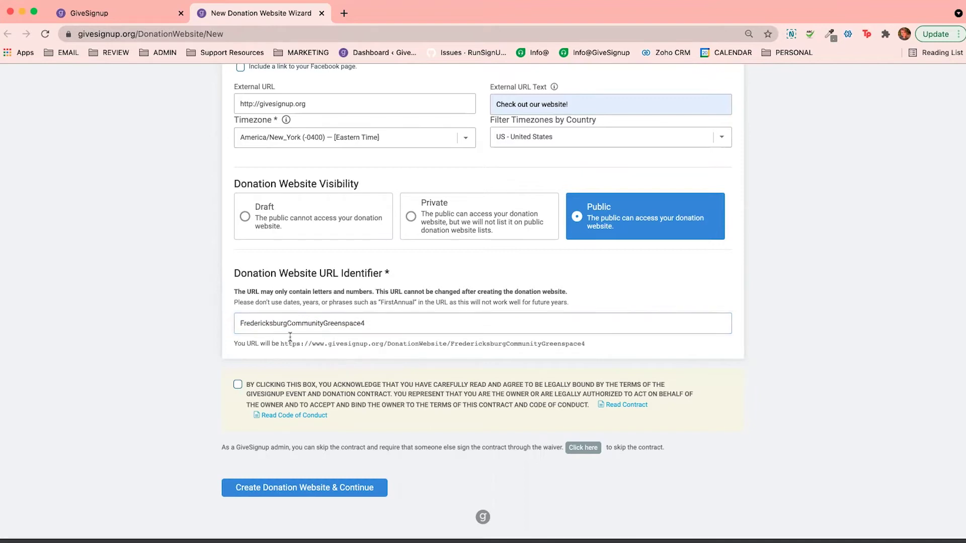
pyautogui.doubleClick(463, 345)
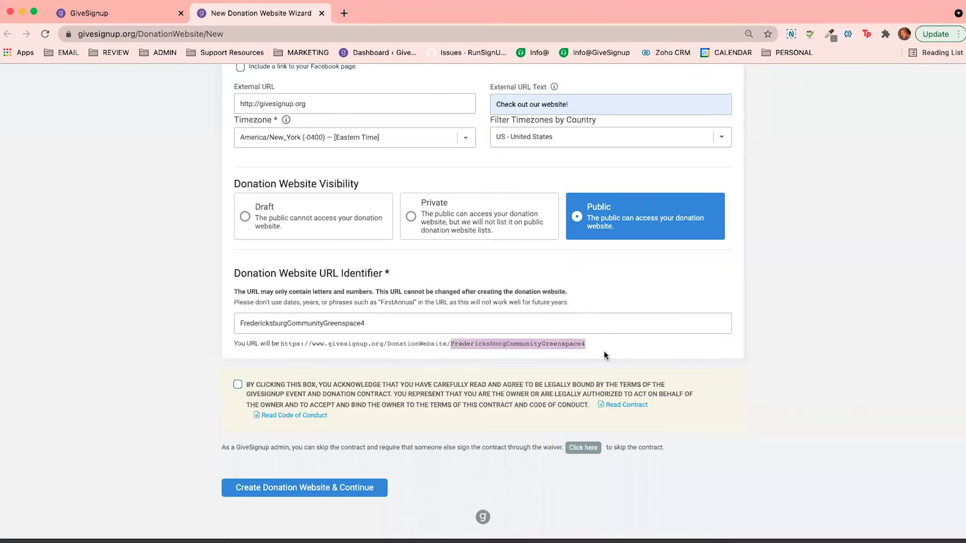
pyautogui.click(613, 351)
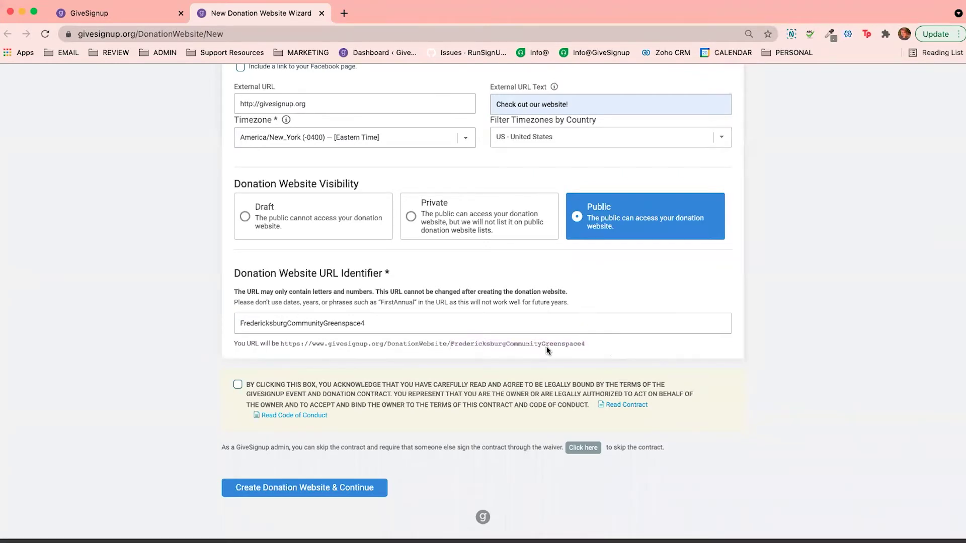
pyautogui.click(276, 395)
# Create the donation website and move on to the Donation step
pyautogui.click(270, 487)
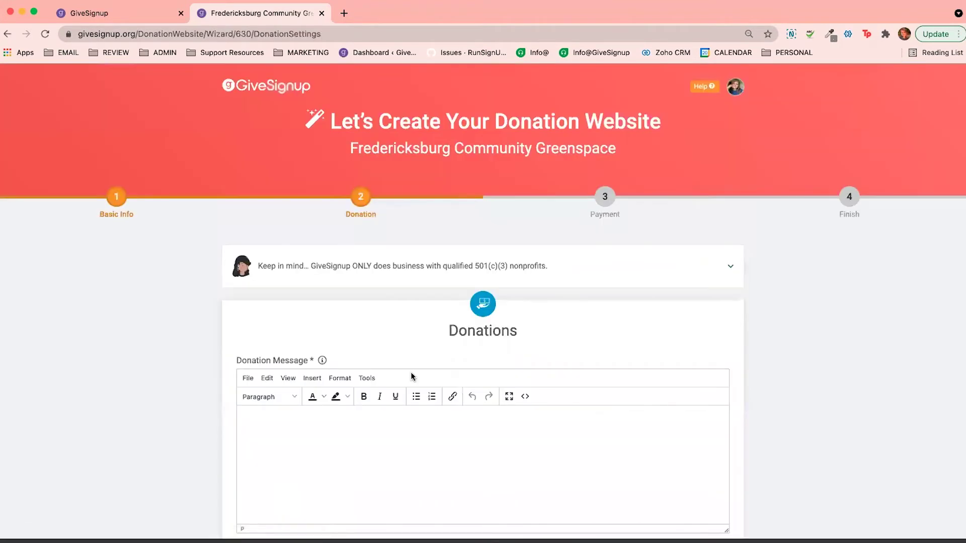
pyautogui.scroll(-1, 411, 373)
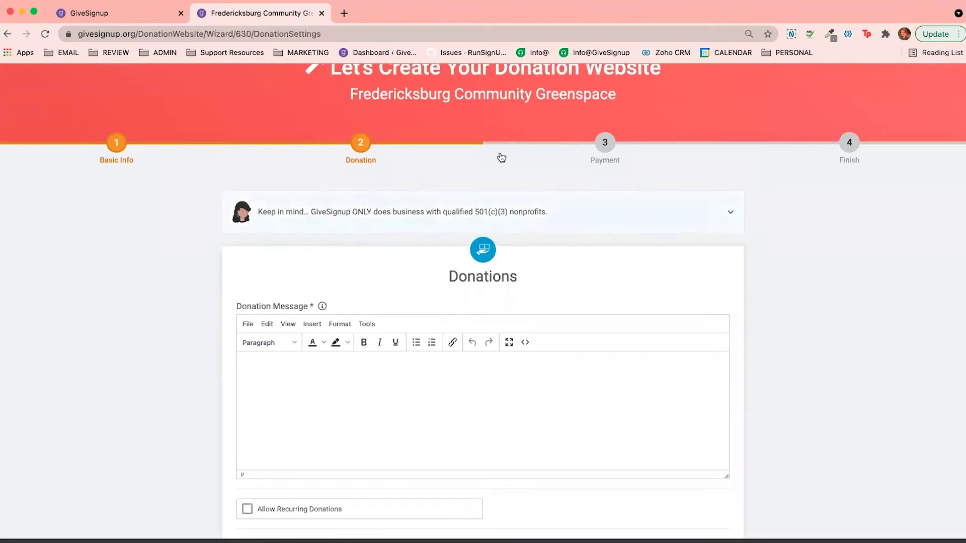
pyautogui.scroll(-2, 547, 332)
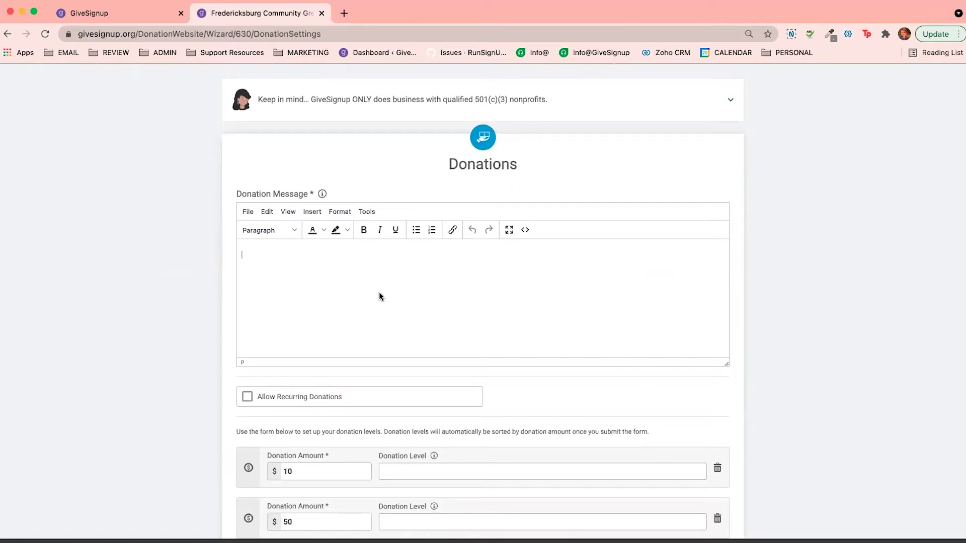
# Write 'Here are our programs:' as the donation message, followed by an empty line
pyautogui.write('re are out pr')
pyautogui.press('BackSpace')
pyautogui.press('BackSpace')
pyautogui.write('pograms')
pyautogui.press('Return')
pyautogui.write(':')
pyautogui.click(280, 255)
pyautogui.write('r')
pyautogui.click(311, 255)
pyautogui.press('BackSpace')
pyautogui.write('s:')
pyautogui.press('Down')
pyautogui.press('BackSpace')
pyautogui.scroll(-3, 352, 328)
# Allow recurring donations and name the $10 level 'Plant a seed' and $50 level 'Plant a tree'
pyautogui.click(298, 282)
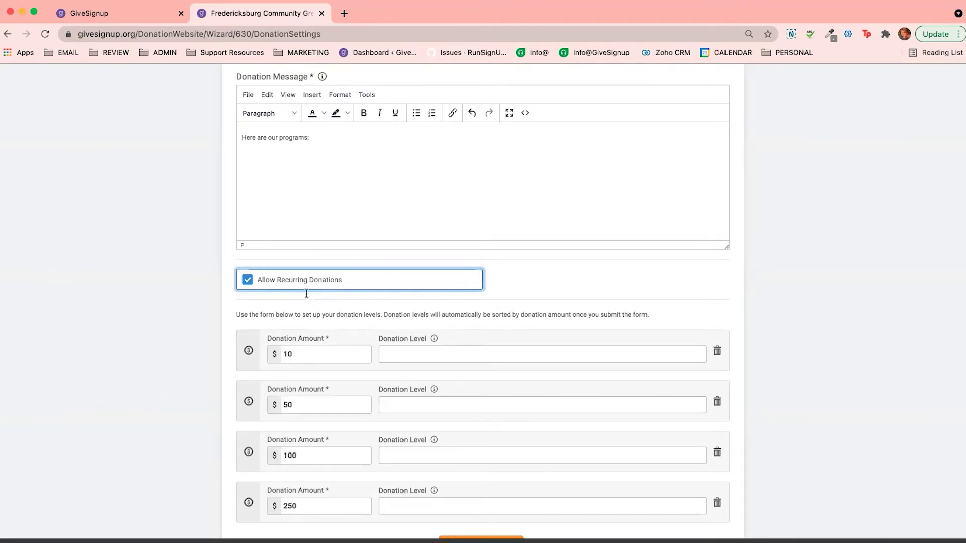
pyautogui.scroll(-3, 309, 294)
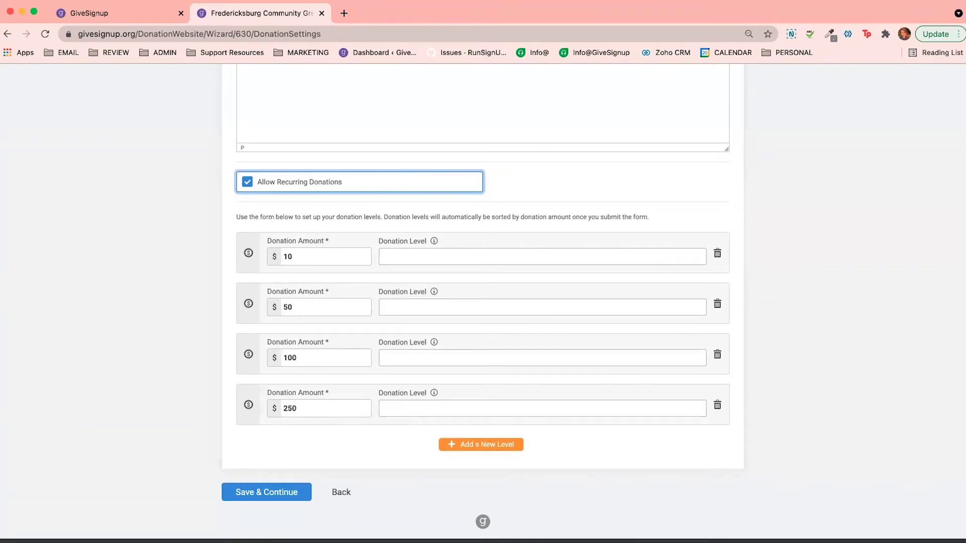
pyautogui.click(393, 307)
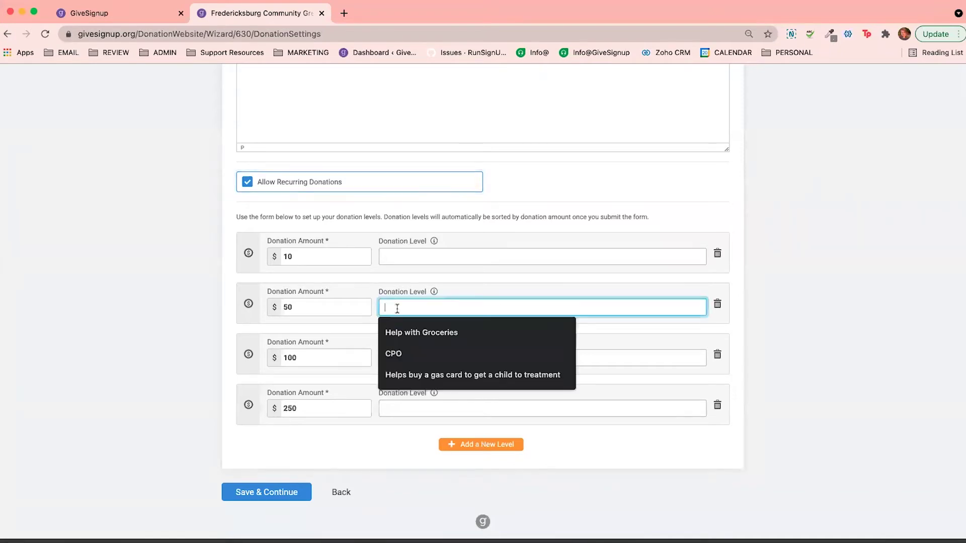
pyautogui.write('Plant a ')
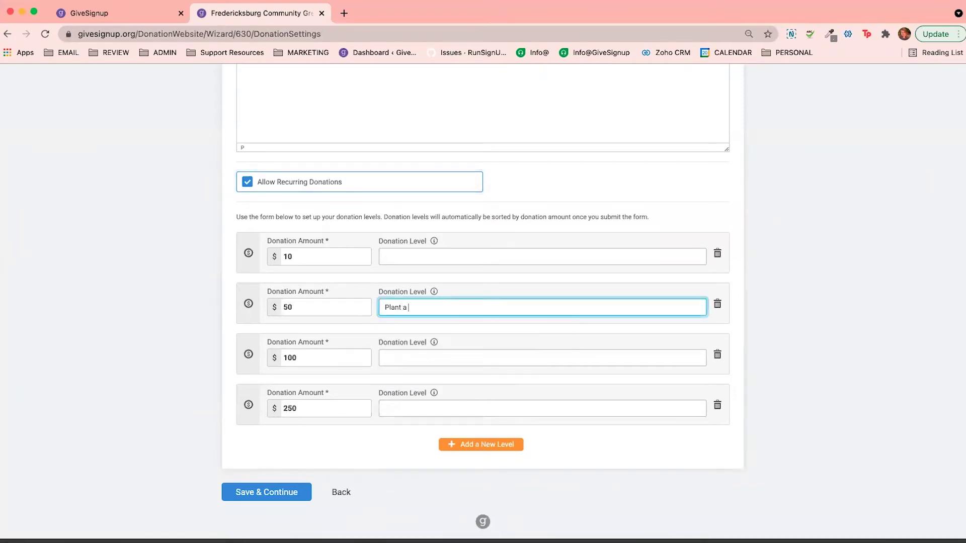
pyautogui.write('tree')
pyautogui.click(430, 251)
pyautogui.write('Plant a ')
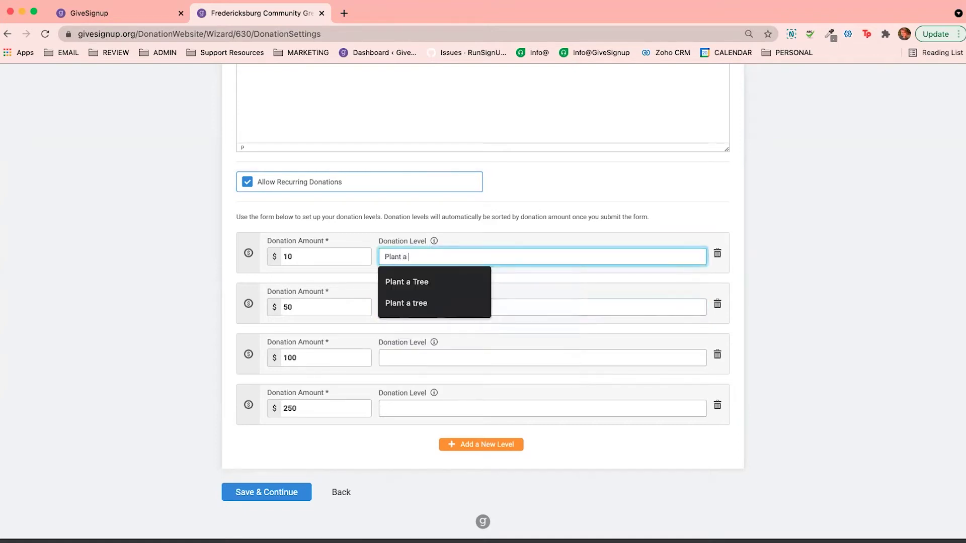
pyautogui.write('seed')
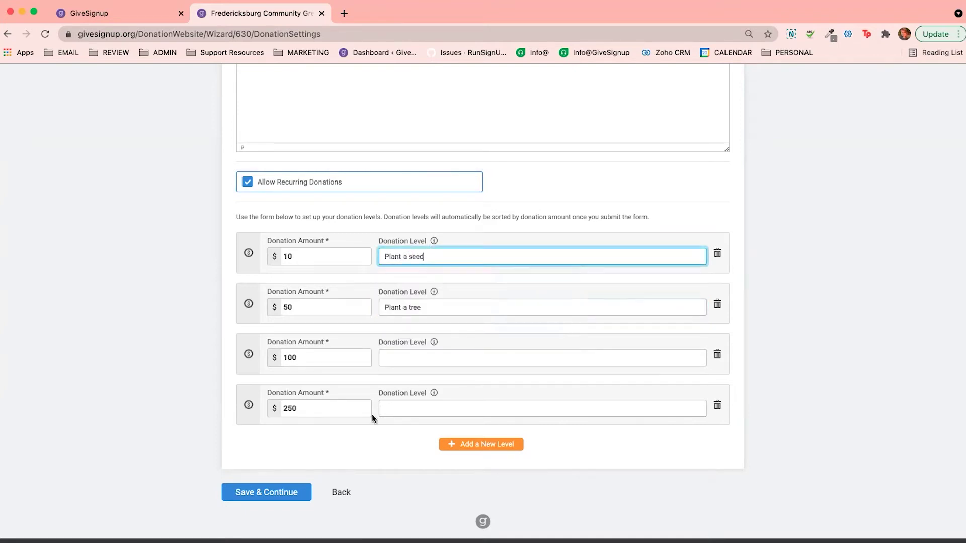
pyautogui.click(173, 280)
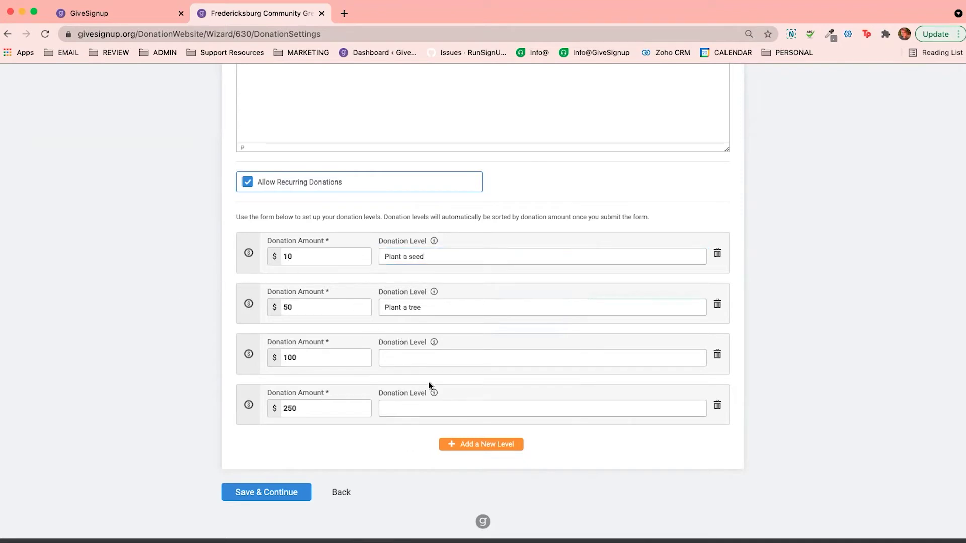
pyautogui.click(323, 358)
# Save the donation settings and show the Create New Payment Account option on Accept Payments
pyautogui.click(440, 459)
pyautogui.click(288, 493)
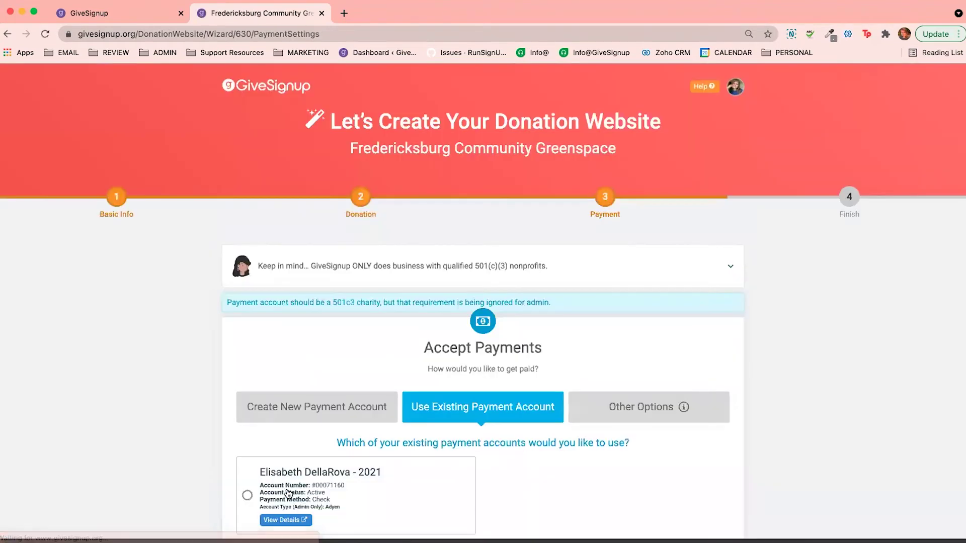
pyautogui.scroll(-3, 453, 463)
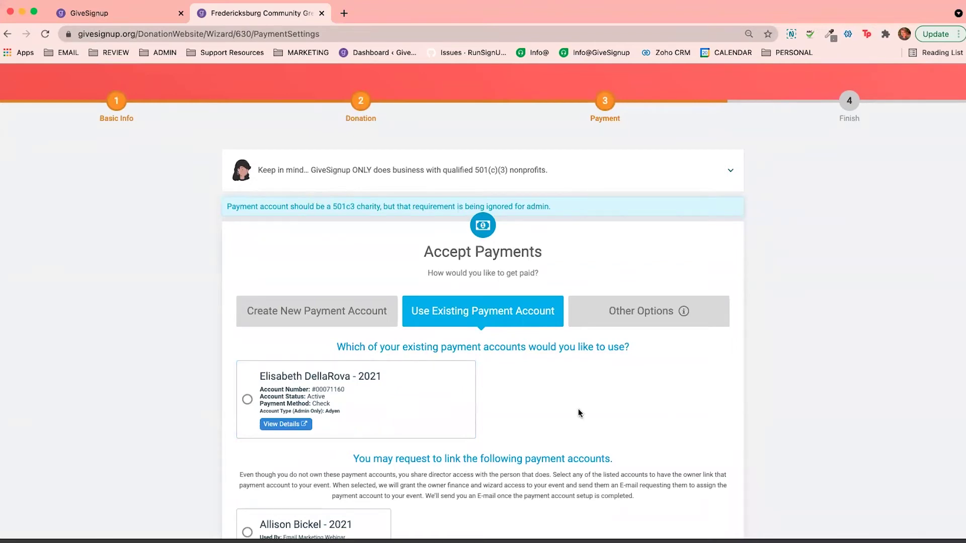
pyautogui.scroll(-3, 579, 410)
pyautogui.scroll(-2, 578, 409)
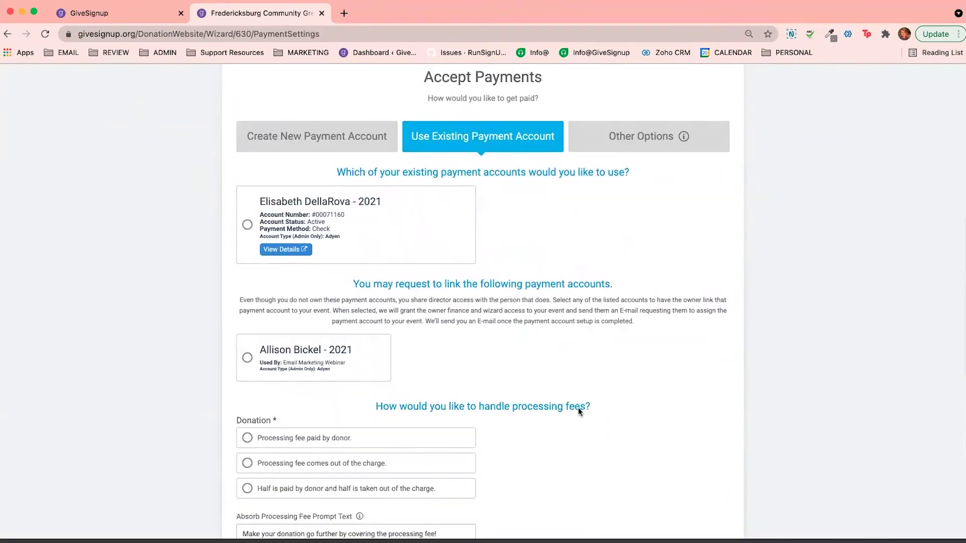
pyautogui.click(275, 132)
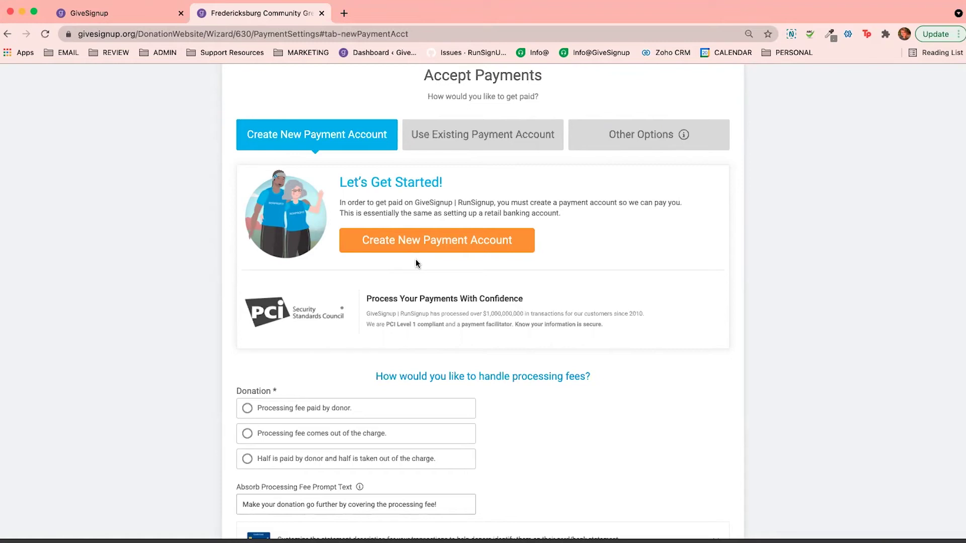
# Review Other Options including e-mailed setup instructions, then list the existing payment accounts instead
pyautogui.click(630, 124)
pyautogui.click(447, 280)
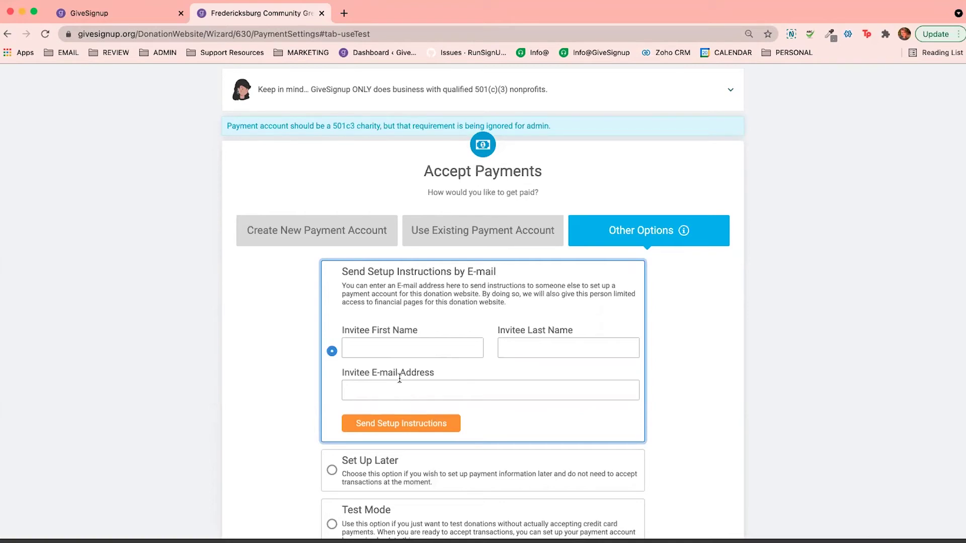
pyautogui.click(305, 238)
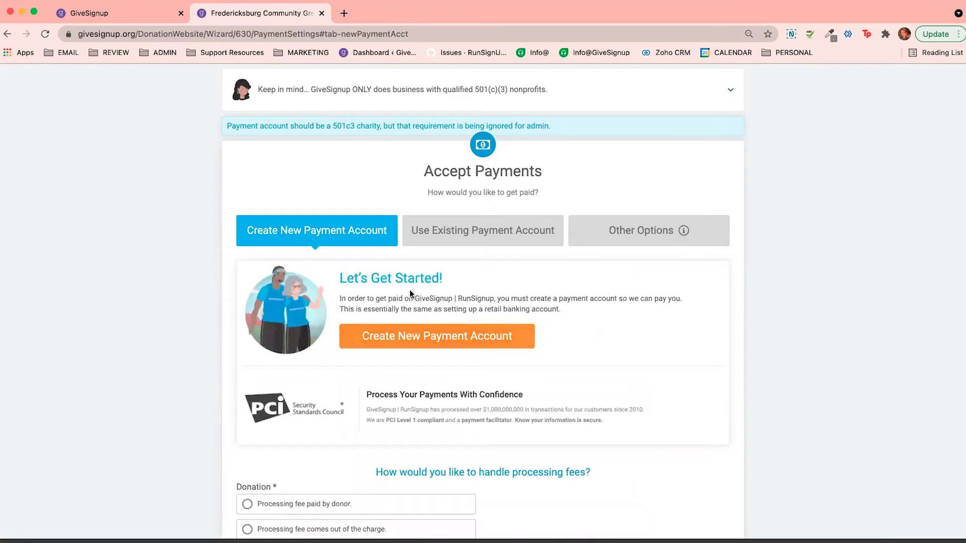
pyautogui.scroll(-2, 409, 290)
pyautogui.click(429, 179)
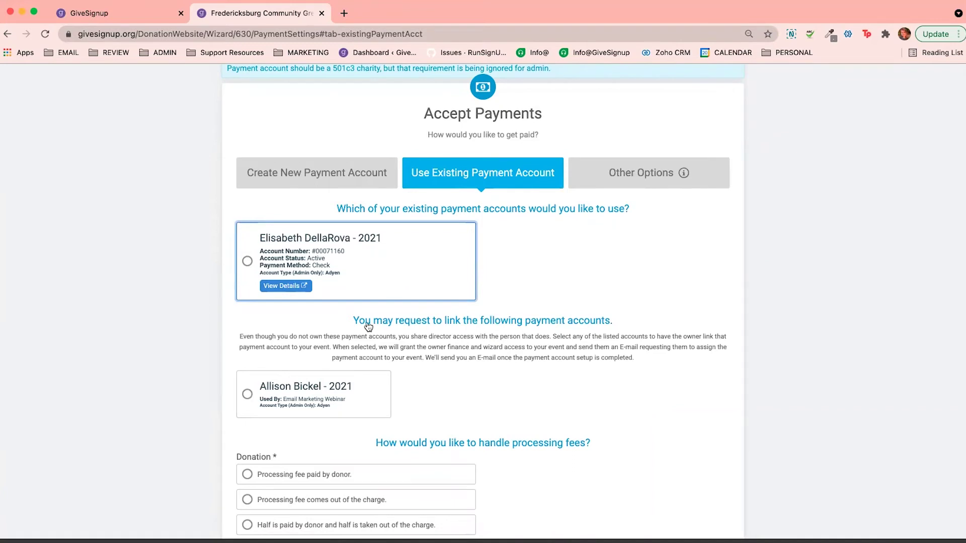
pyautogui.scroll(-2, 323, 391)
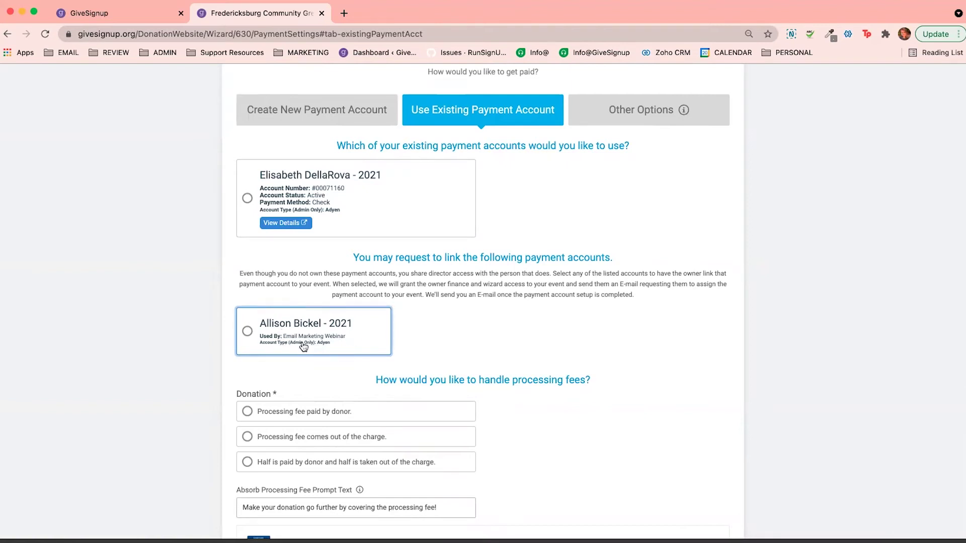
# Pick the organization's own existing payment account over the linkable one, with processing fees coming out of the charge
pyautogui.click(300, 336)
pyautogui.scroll(-4, 349, 463)
pyautogui.scroll(3, 304, 491)
pyautogui.scroll(2, 305, 491)
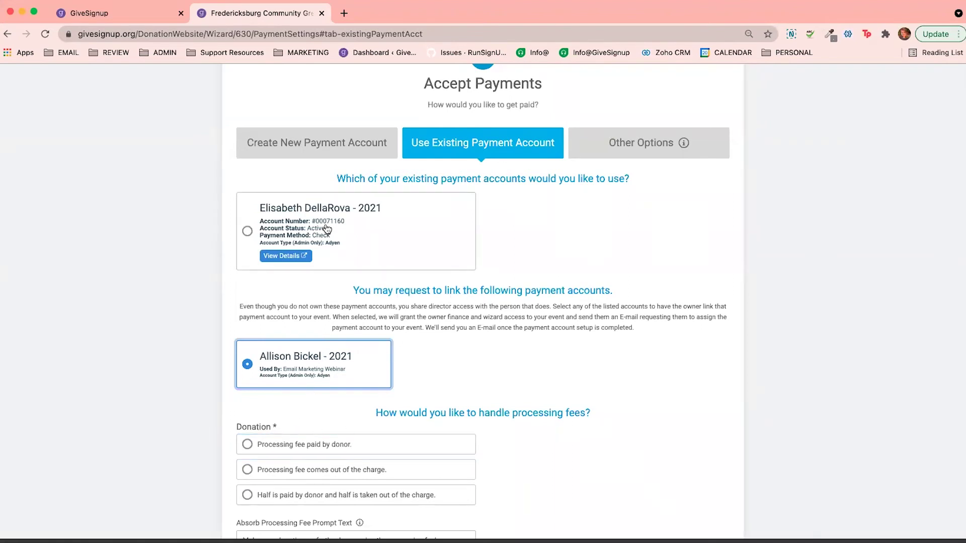
pyautogui.moveTo(330, 210); pyautogui.dragTo(328, 241)
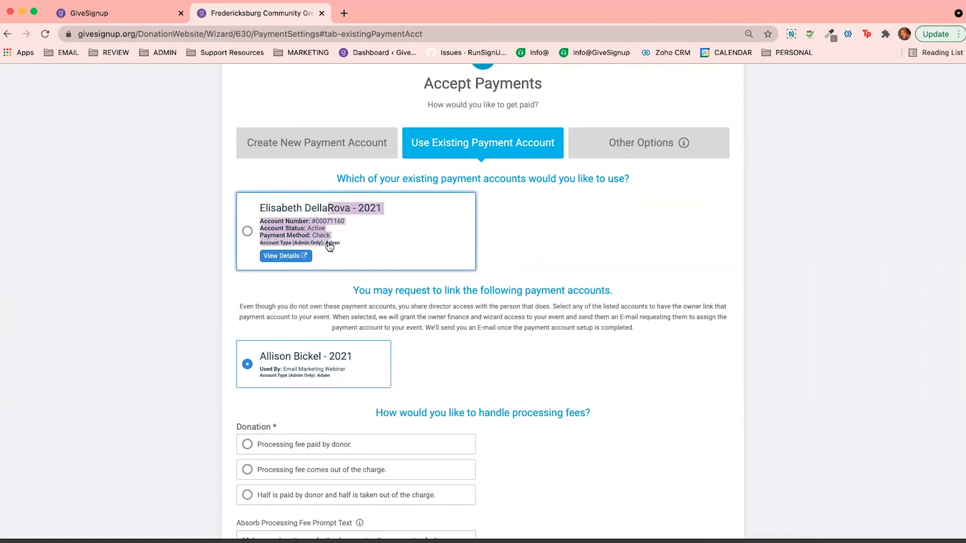
pyautogui.click(247, 231)
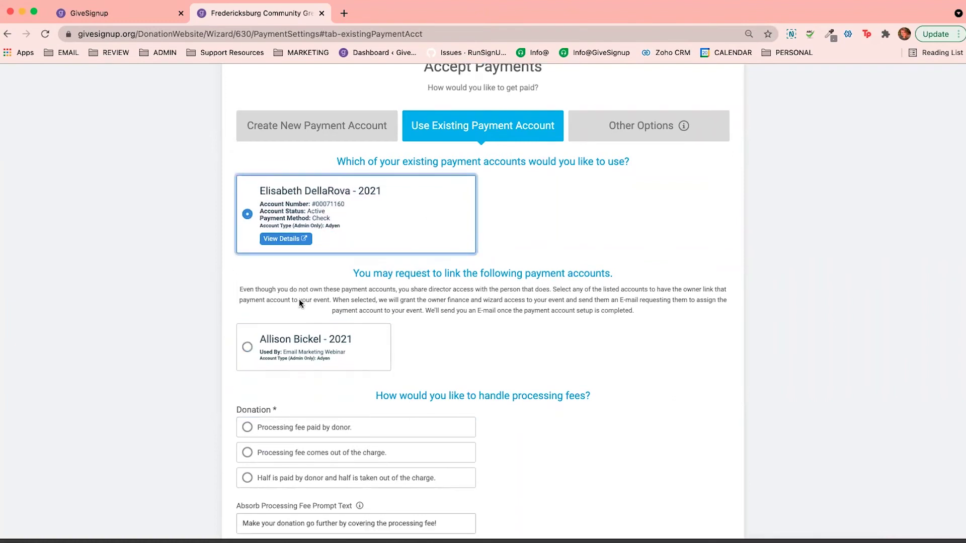
pyautogui.scroll(-3, 298, 299)
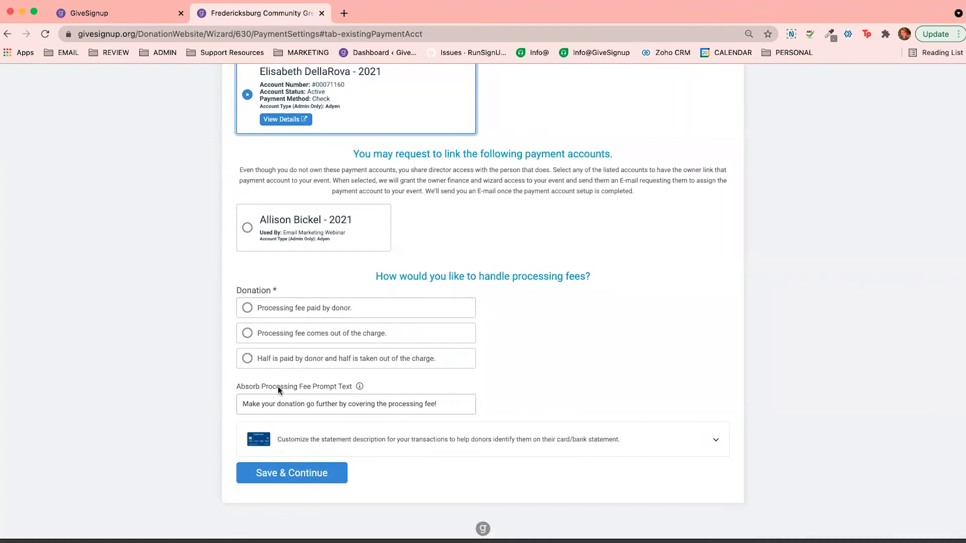
pyautogui.click(287, 334)
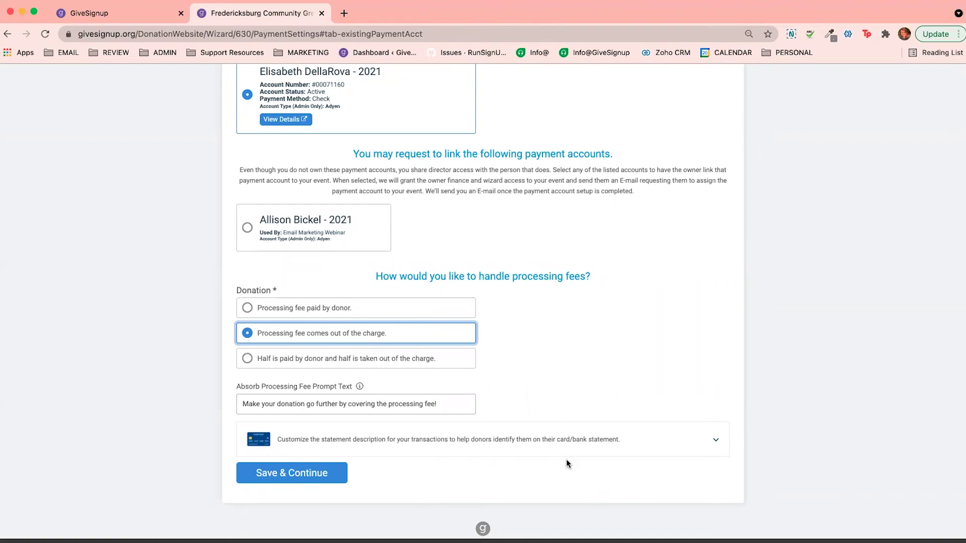
# Leave the Absorb Processing Fee prompt text at its default and save the payment settings
pyautogui.click(338, 403)
pyautogui.tripleClick(338, 403)
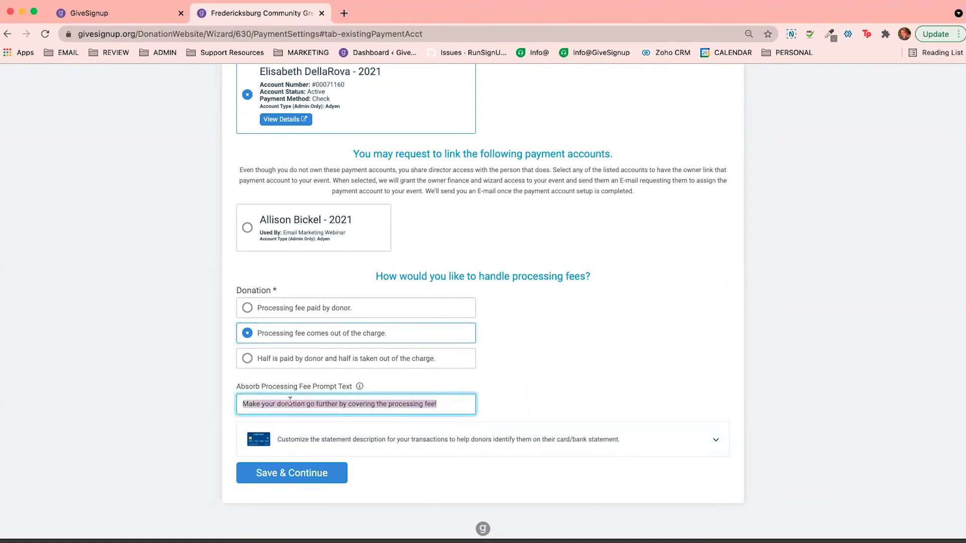
pyautogui.click(527, 410)
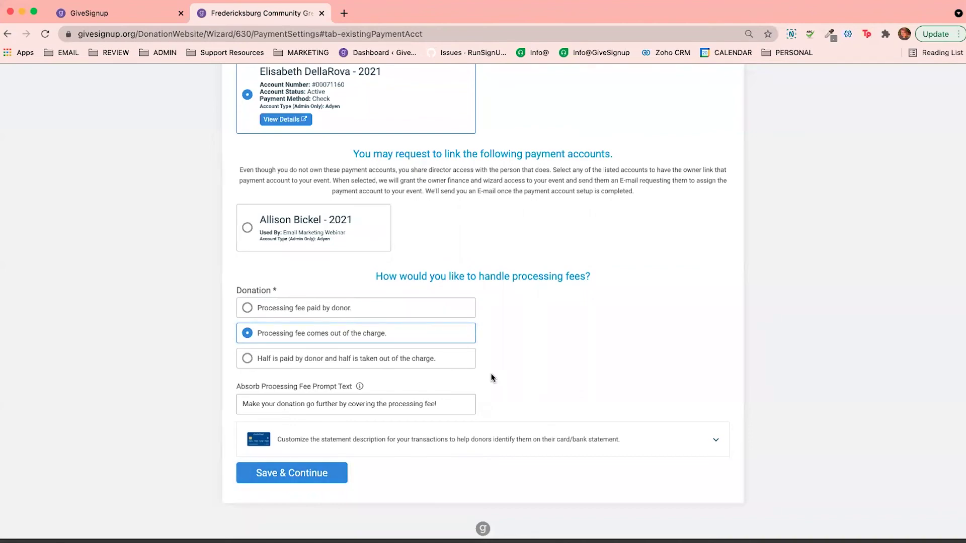
pyautogui.scroll(1, 491, 373)
pyautogui.click(305, 499)
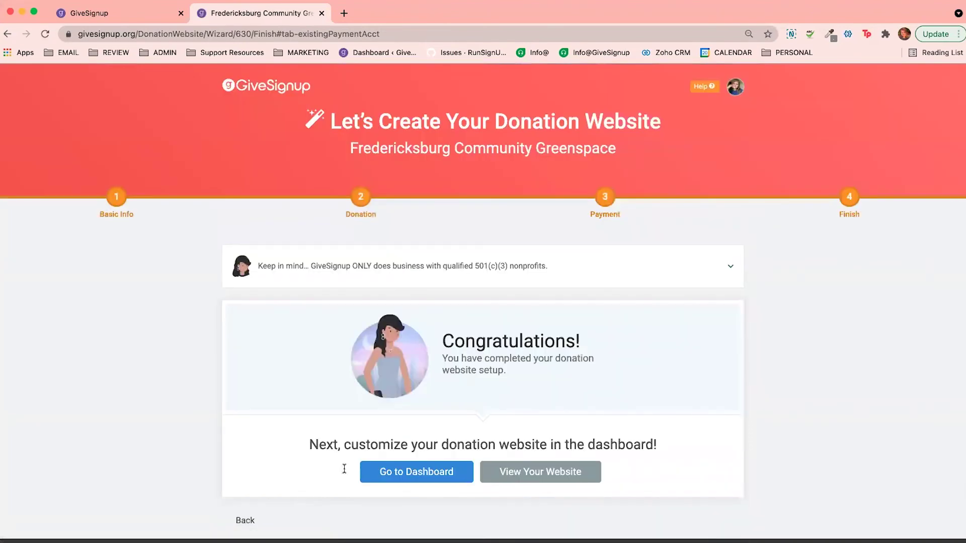
# View the live Fredericksburg Community Greenspace donation website from the Congratulations page
pyautogui.click(533, 474)
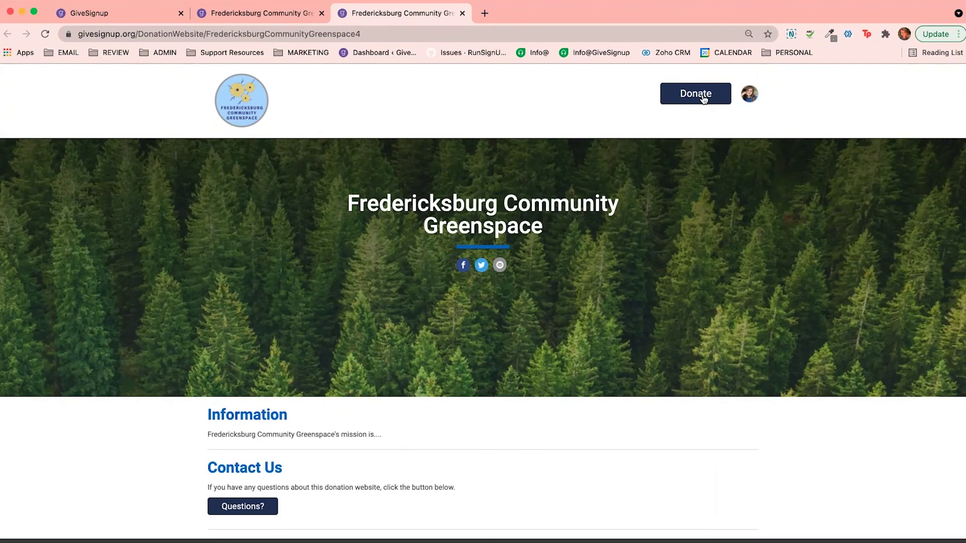
# Scroll through the live donation site, then return to the Congratulations page and head to the dashboard
pyautogui.scroll(-4, 542, 369)
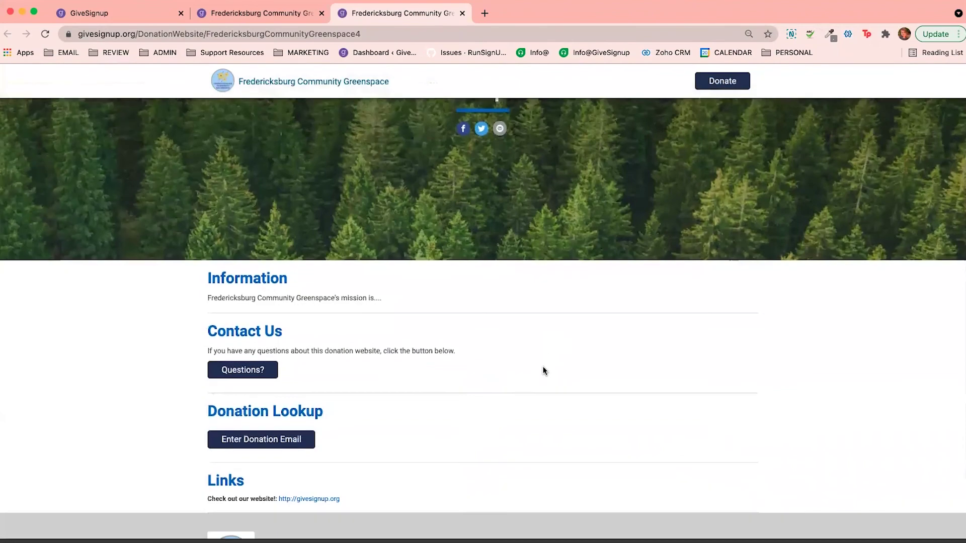
pyautogui.scroll(4, 543, 371)
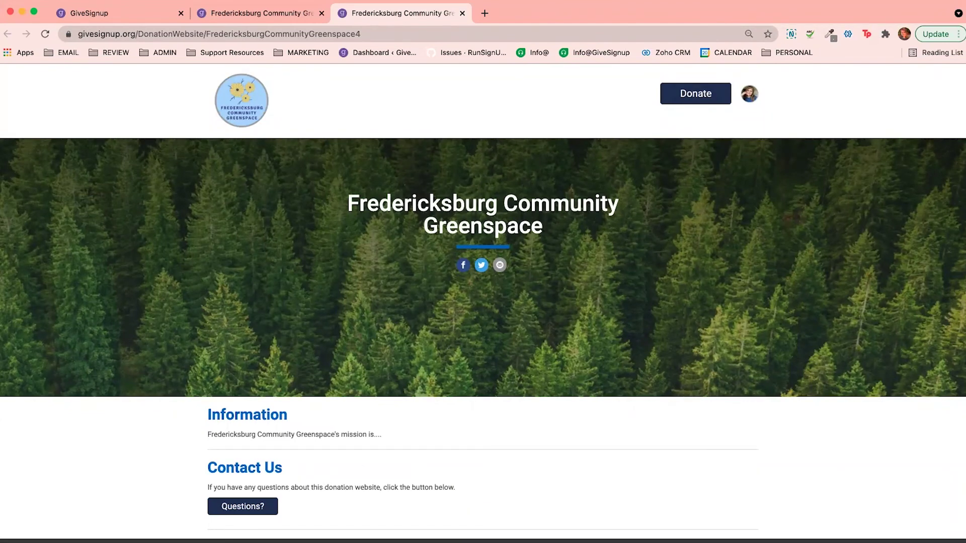
pyautogui.click(238, 15)
pyautogui.click(393, 473)
# Confirm admin access to the Donation Website Dashboard, browse its Webpage settings, then return to the live site tab
pyautogui.click(445, 328)
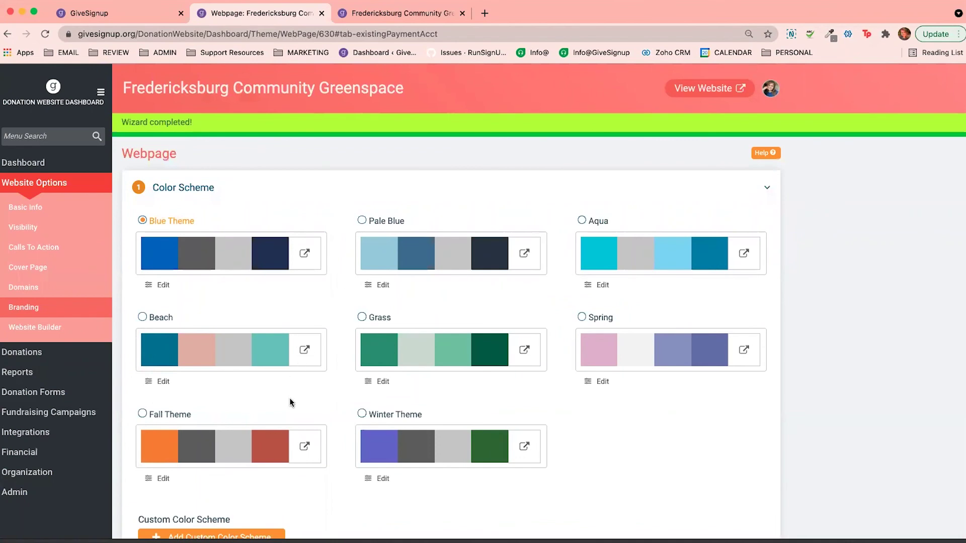
pyautogui.scroll(-4, 290, 403)
pyautogui.scroll(4, 290, 403)
pyautogui.click(353, 16)
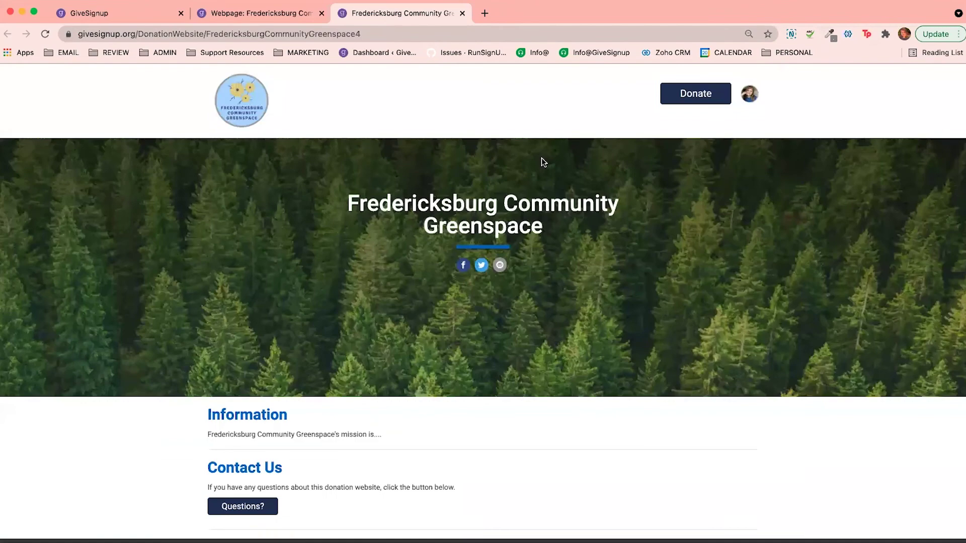